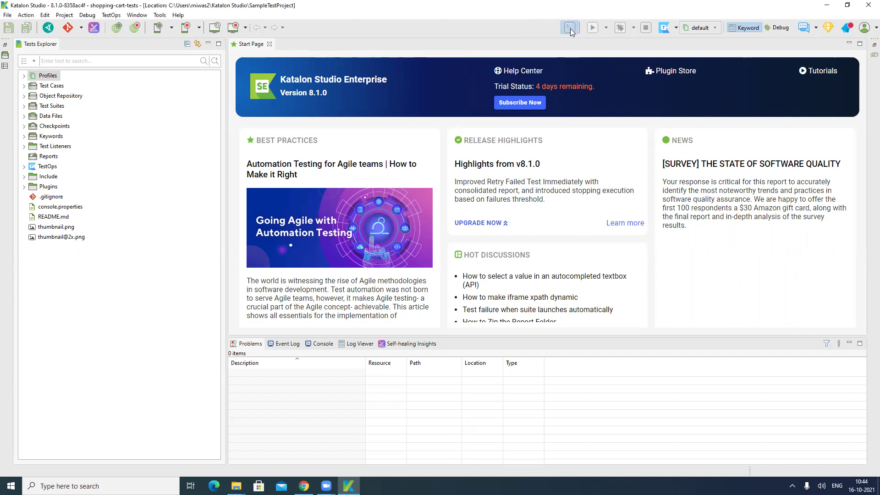
- Start building a console-mode command and choose the Katalon_Login test suite for it
{"action": "left_click", "coordinate": [570, 28]}
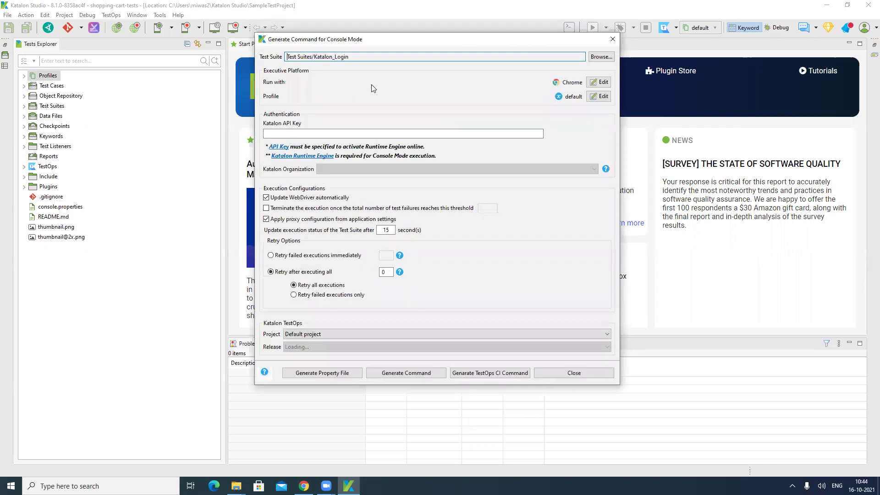
{"action": "left_click", "coordinate": [608, 58]}
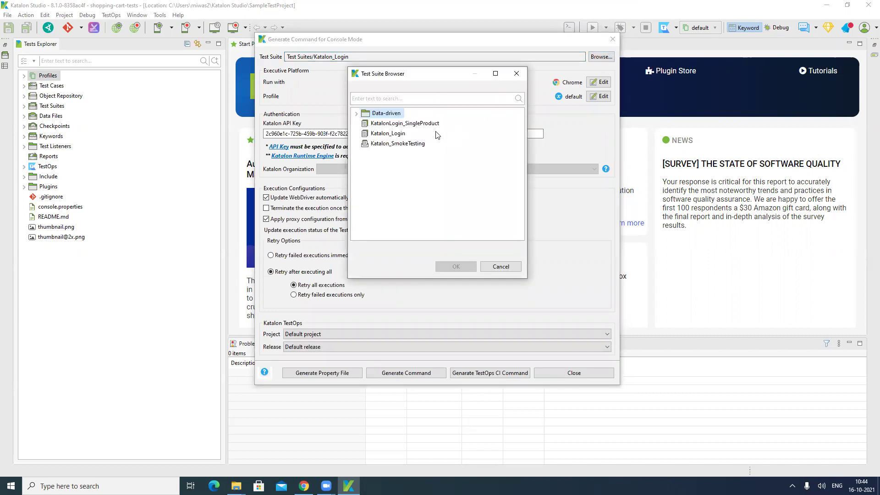
{"action": "left_click", "coordinate": [394, 135]}
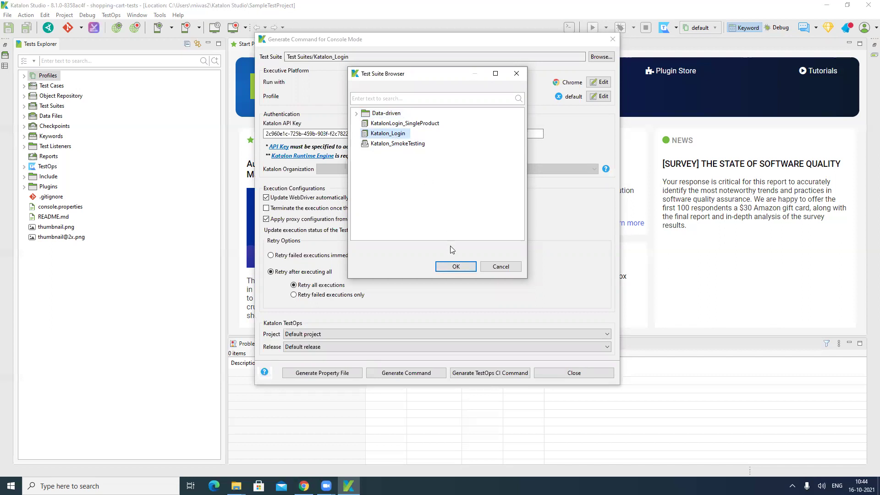
{"action": "left_click", "coordinate": [453, 267]}
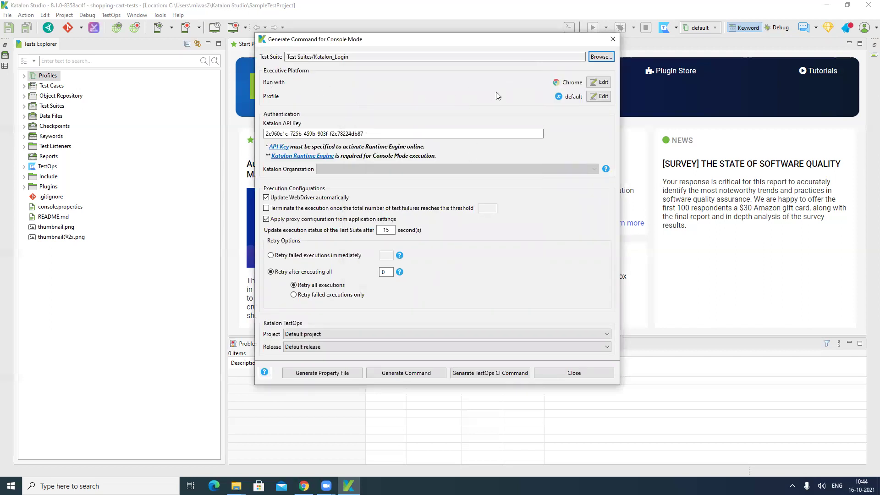
- Set the command to run with Chrome under Web Desktop and use the default execution profile
{"action": "left_click", "coordinate": [597, 86]}
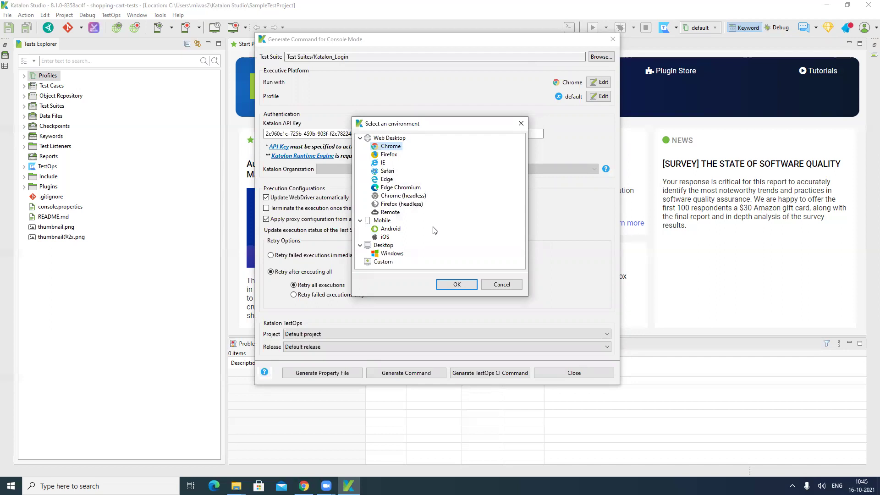
{"action": "left_click", "coordinate": [449, 286]}
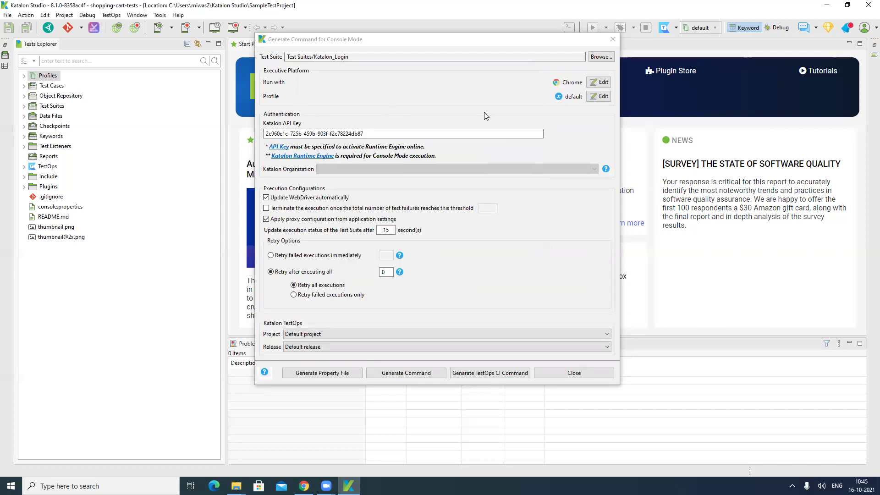
{"action": "left_click", "coordinate": [604, 97]}
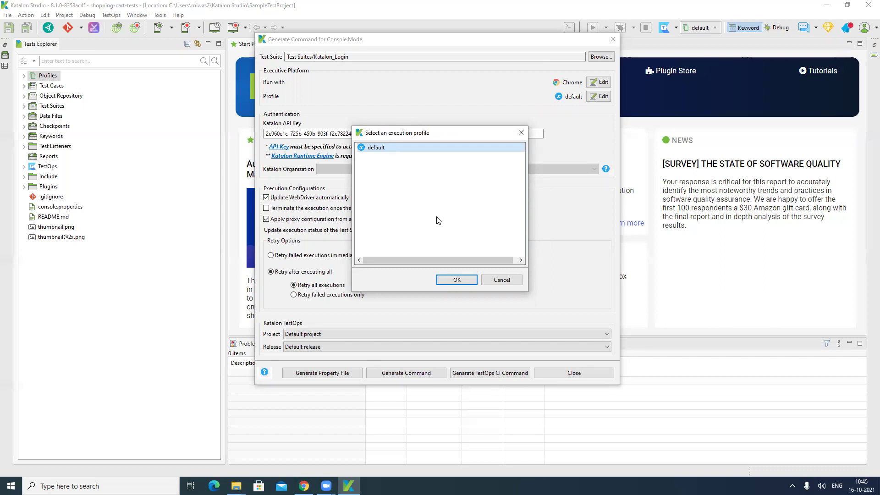
{"action": "left_click", "coordinate": [457, 280]}
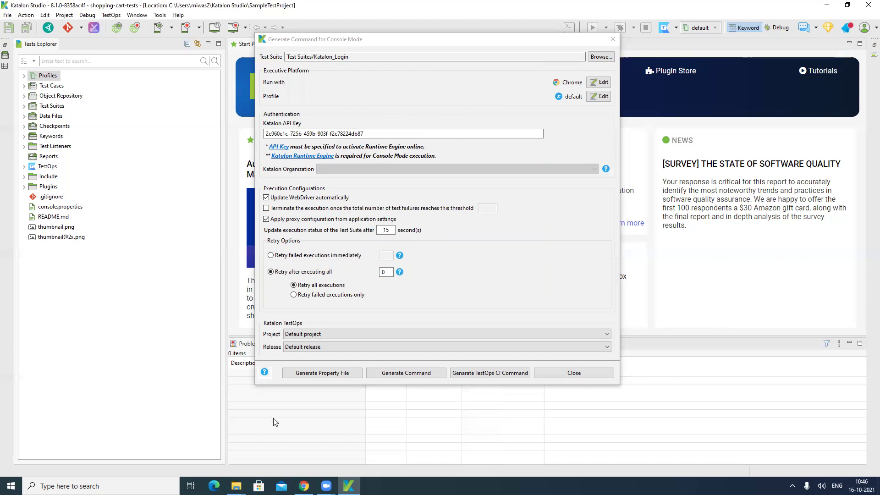
- Switch to Chrome, load katalon.com in a new tab and view the account page
{"action": "left_click", "coordinate": [304, 486]}
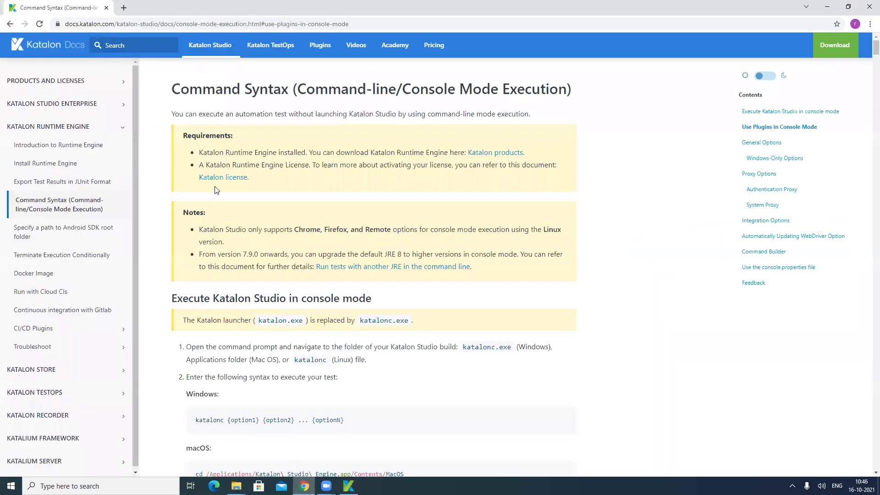
{"action": "key", "text": "ctrl+t"}
{"action": "left_click", "coordinate": [125, 22]}
{"action": "type", "text": "kata"}
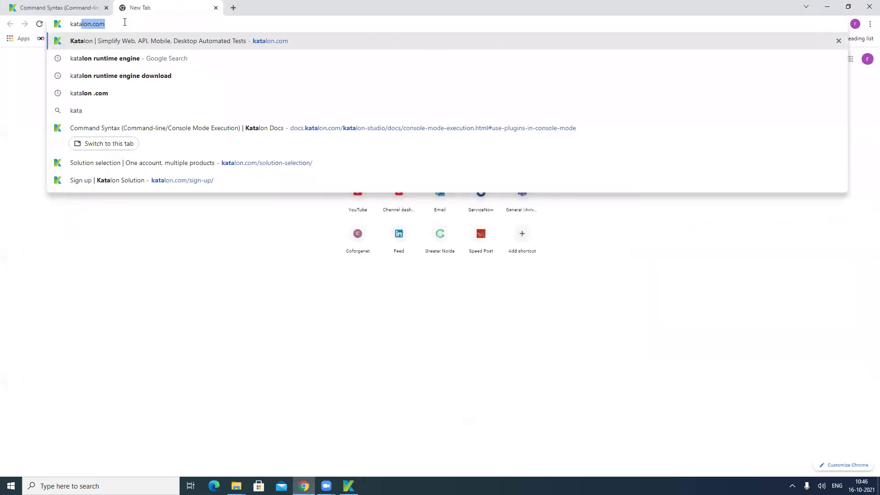
{"action": "key", "text": "Return"}
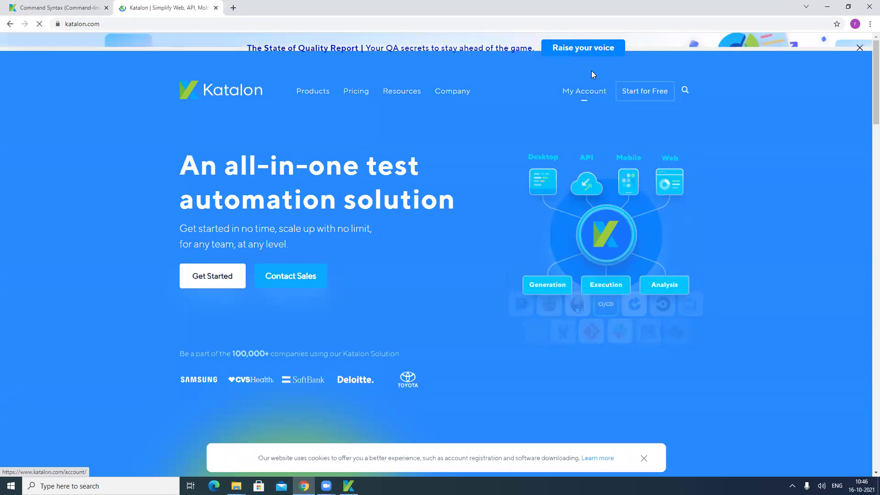
{"action": "left_click", "coordinate": [586, 96]}
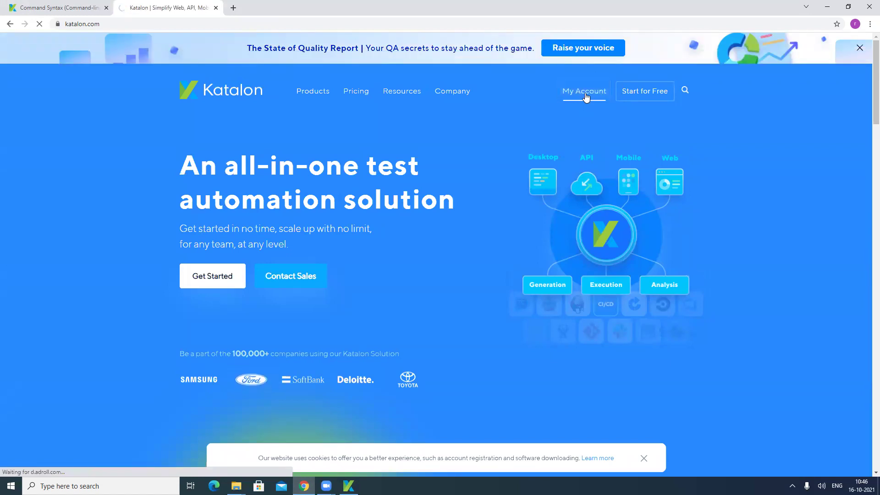
{"action": "left_click", "coordinate": [586, 96]}
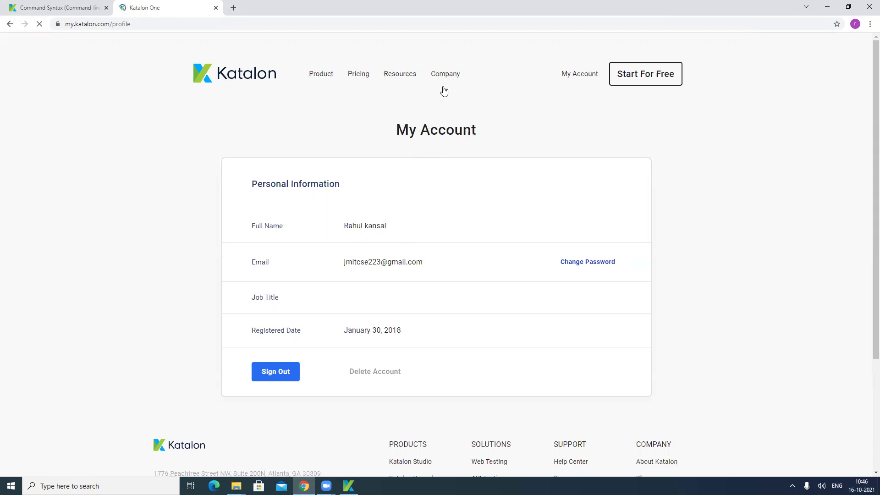
- Find Katalon Runtime Engine among all products, go to its free-trial download page and check the available operating system versions
{"action": "mouse_move", "coordinate": [320, 76]}
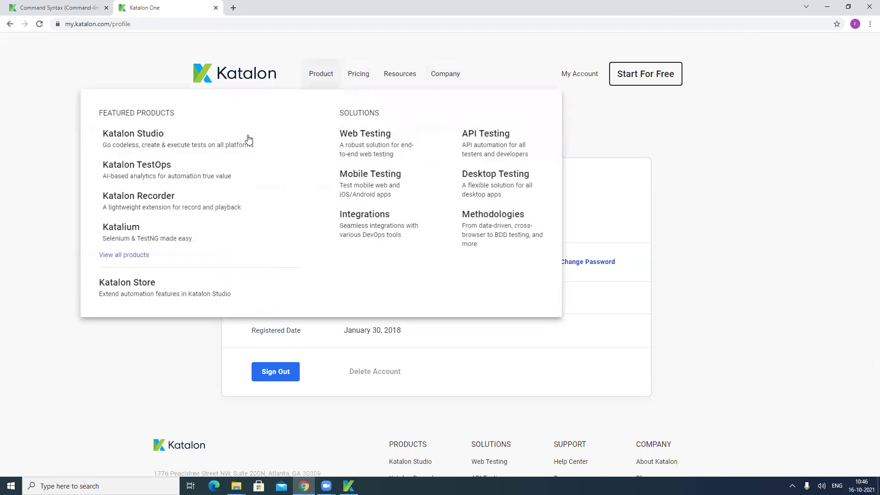
{"action": "left_click", "coordinate": [128, 255]}
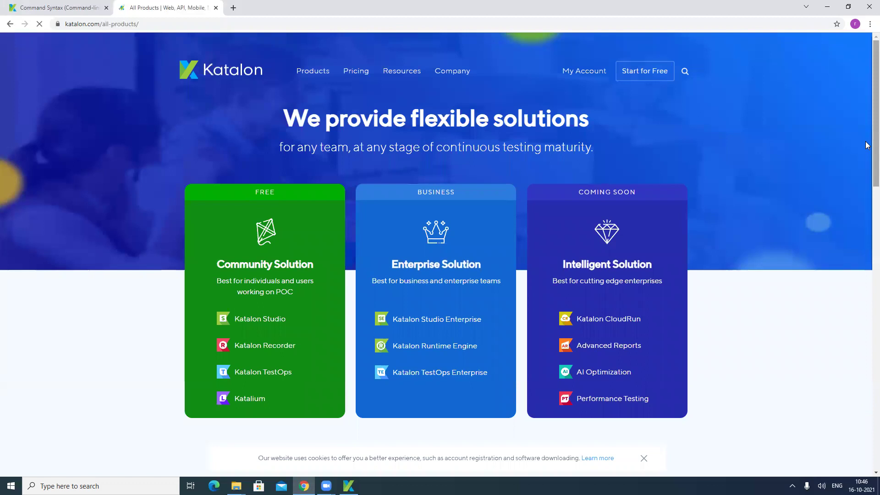
{"action": "left_click_drag", "start_coordinate": [867, 145], "coordinate": [866, 259]}
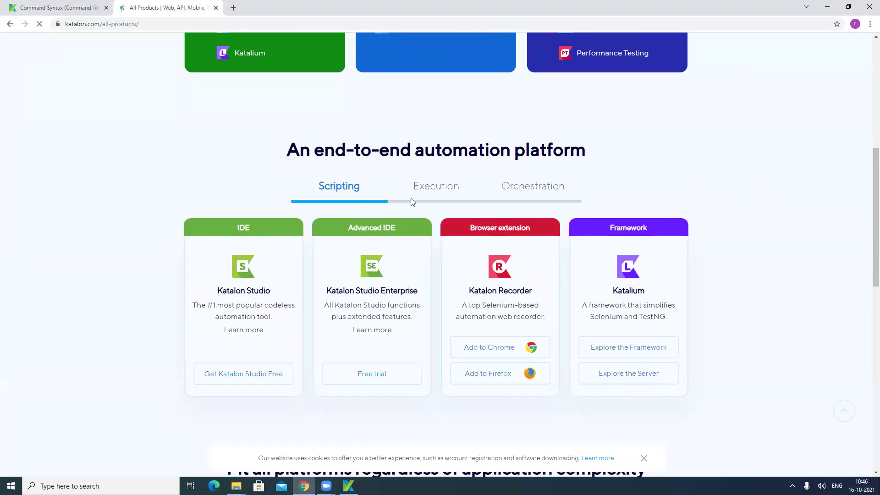
{"action": "left_click", "coordinate": [444, 188]}
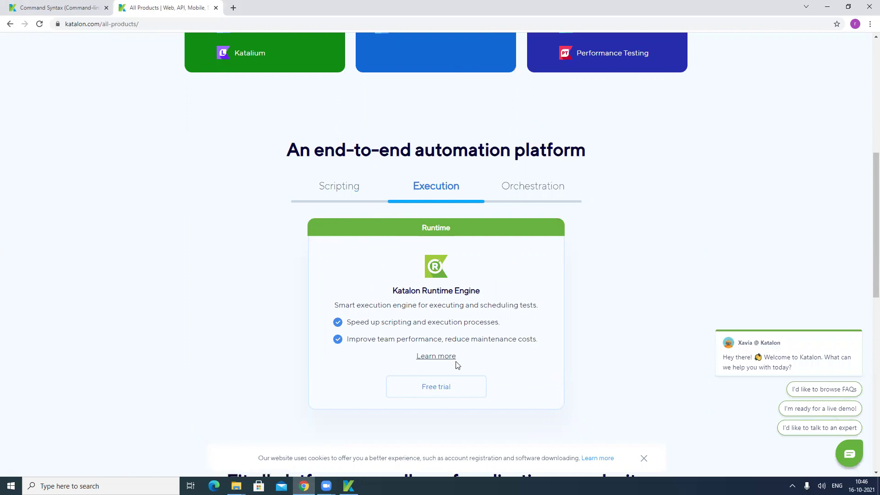
{"action": "left_click", "coordinate": [435, 394]}
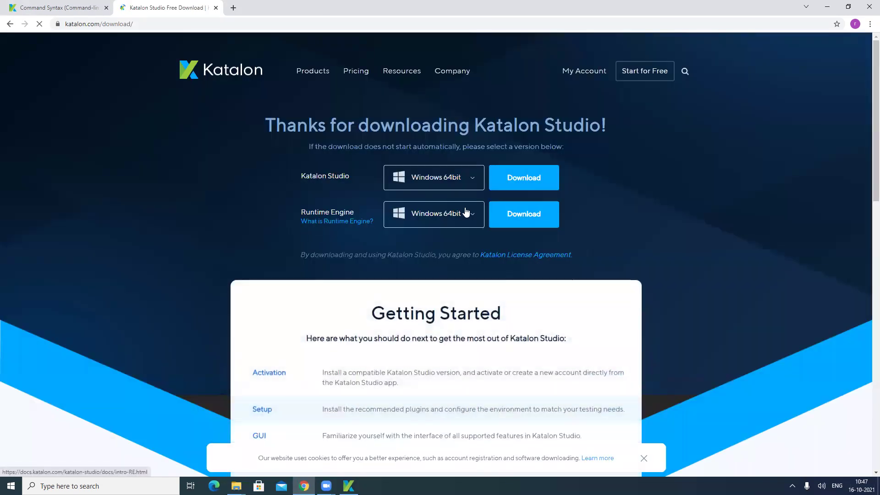
{"action": "left_click", "coordinate": [473, 217]}
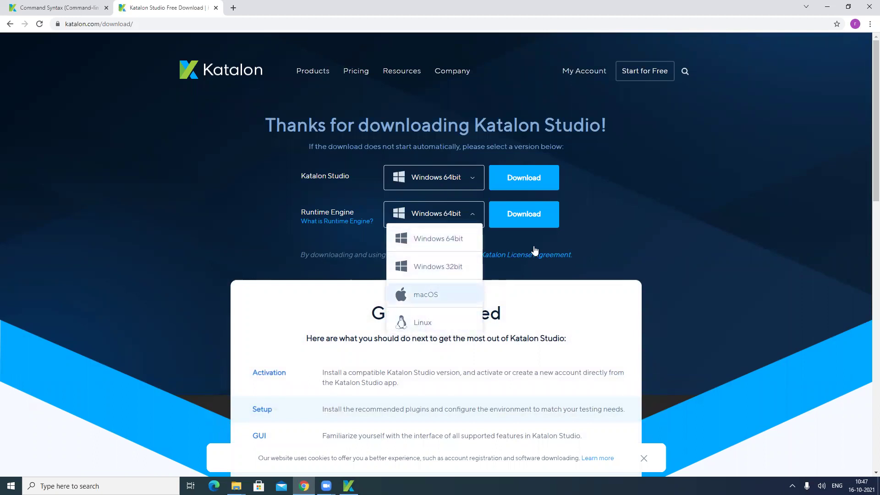
{"action": "left_click", "coordinate": [678, 207]}
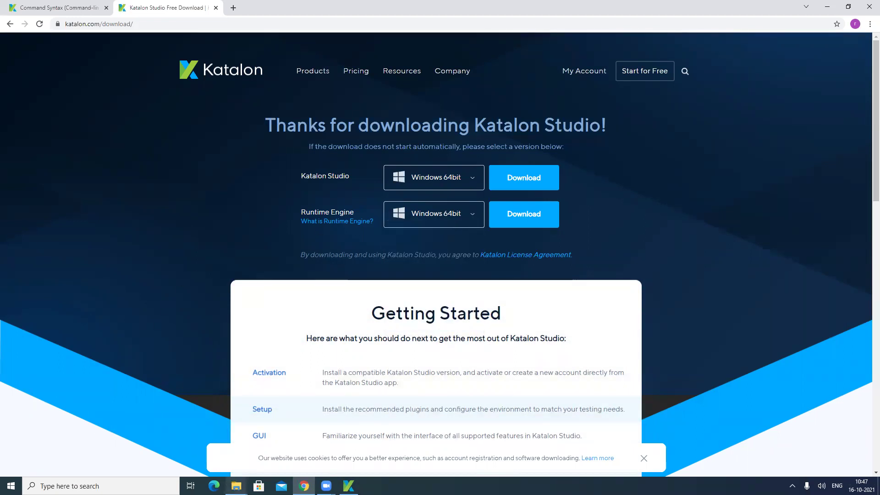
- Inspect the extracted Katalon_Studio_Engine_Windows_64-8.1.0 folder in File Explorer and return to Katalon Studio
{"action": "left_click", "coordinate": [236, 486]}
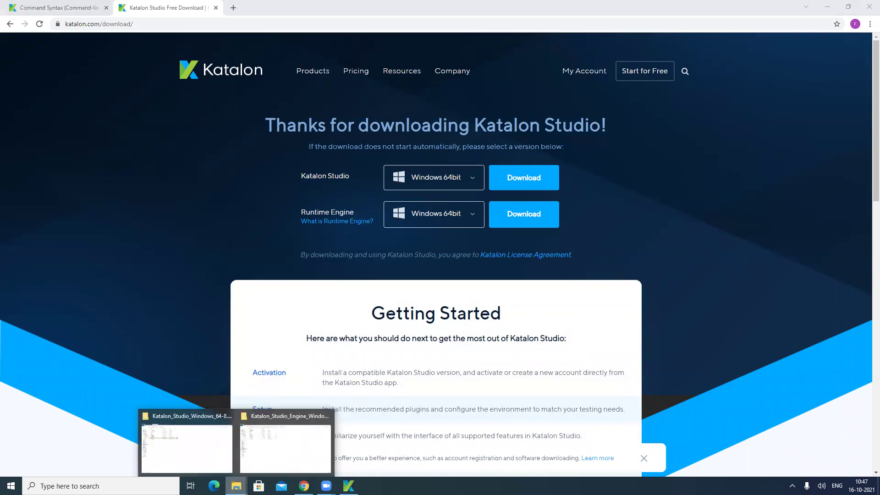
{"action": "left_click", "coordinate": [294, 442]}
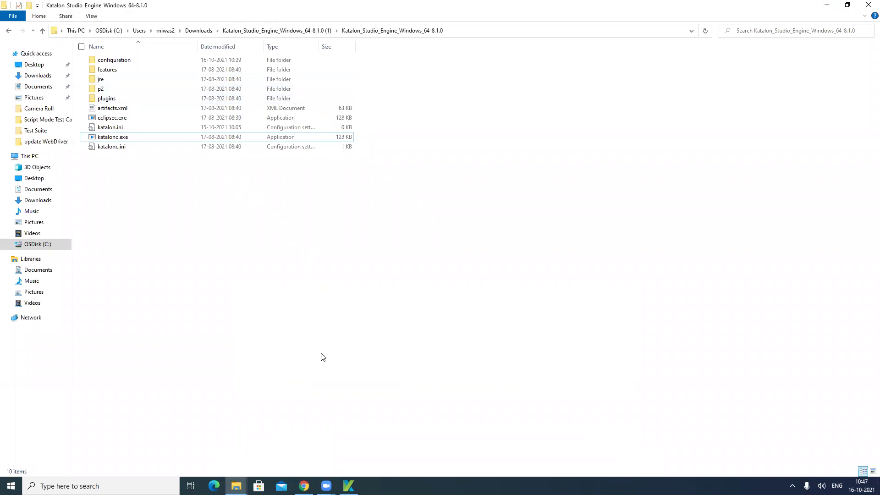
{"action": "mouse_move", "coordinate": [347, 484]}
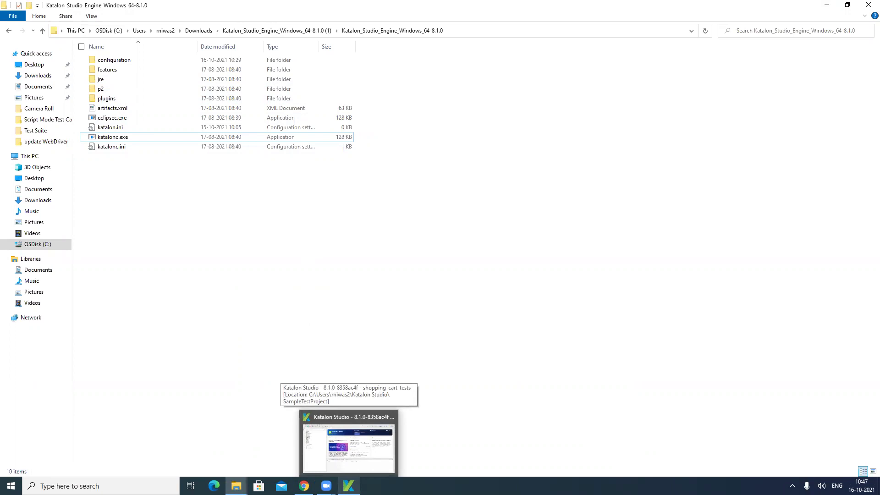
{"action": "left_click", "coordinate": [348, 442]}
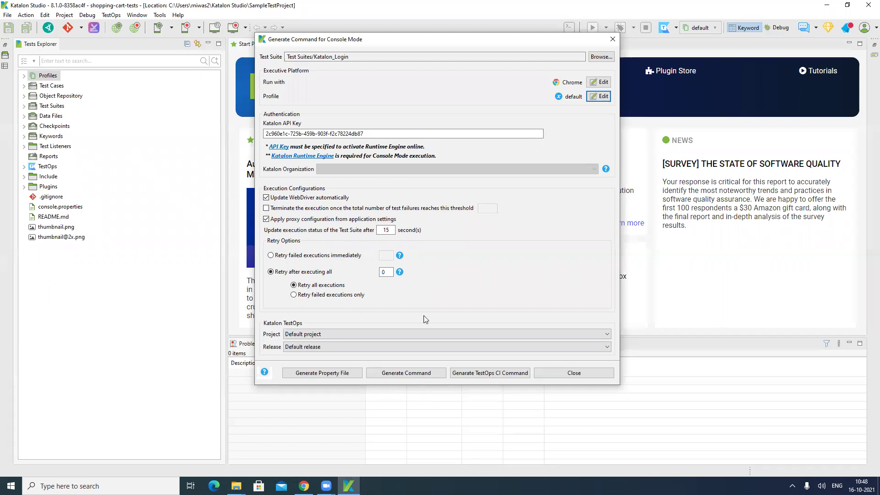
- Generate the console command for the Katalon_Login suite, examine its text and close it
{"action": "left_click", "coordinate": [395, 375]}
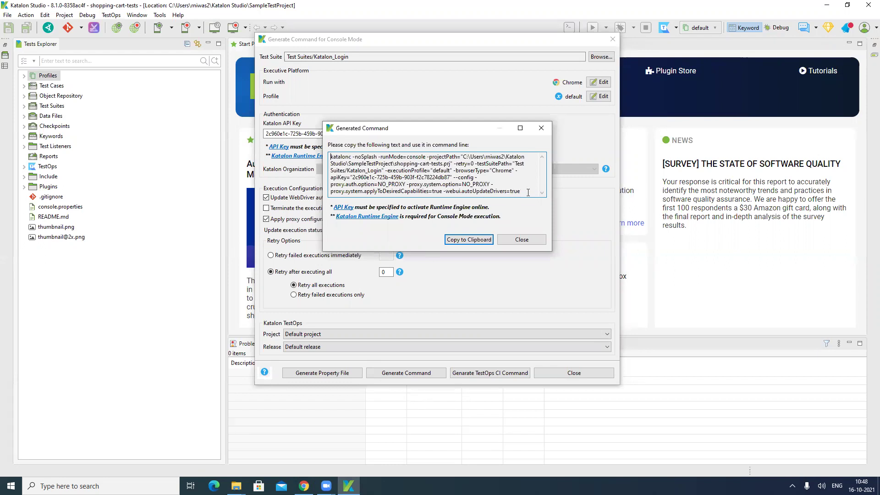
{"action": "left_click_drag", "start_coordinate": [528, 193], "coordinate": [421, 157]}
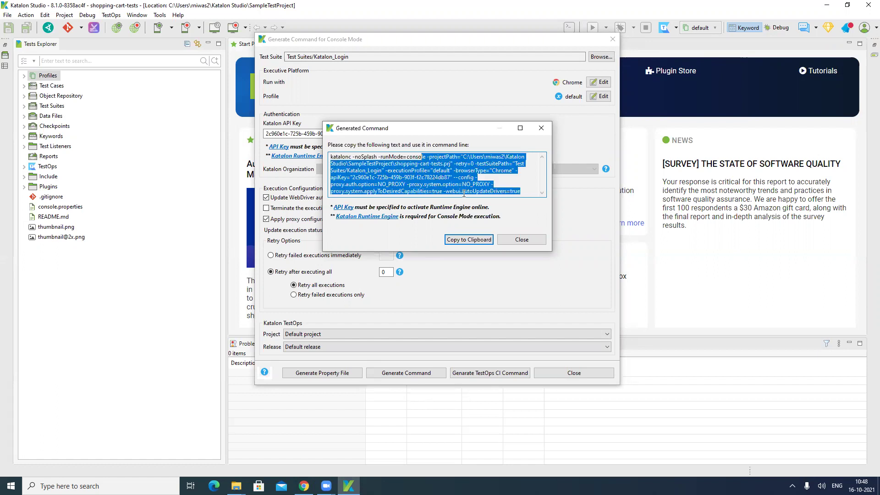
{"action": "left_click", "coordinate": [515, 240]}
- Change the test suite to the Katalon_SmokeTesting collection, generate its console command for review and close it
{"action": "left_click", "coordinate": [598, 58]}
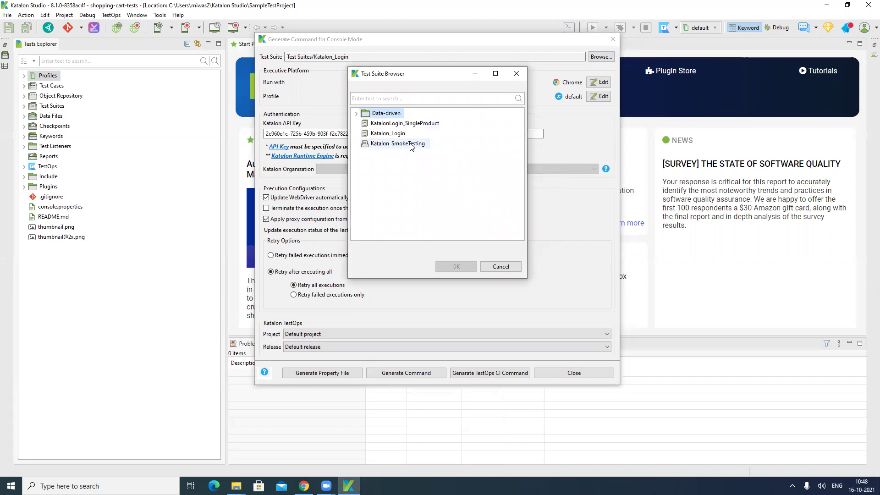
{"action": "left_click", "coordinate": [410, 145]}
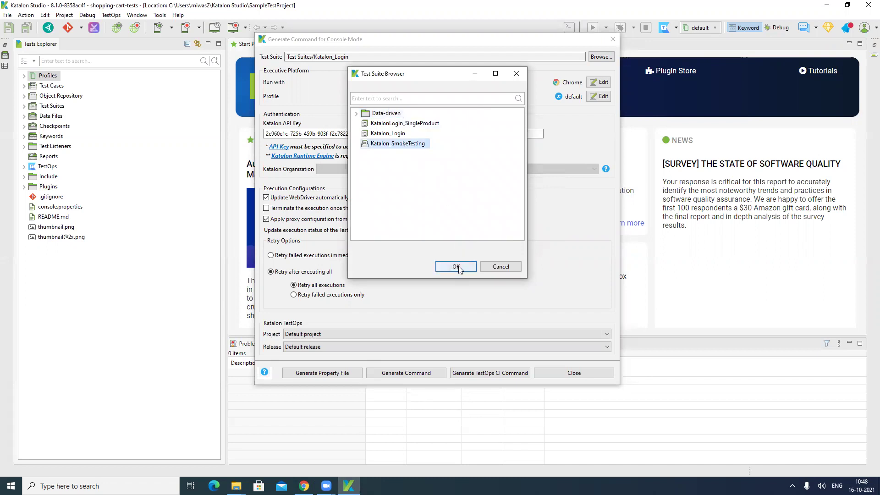
{"action": "left_click", "coordinate": [458, 266]}
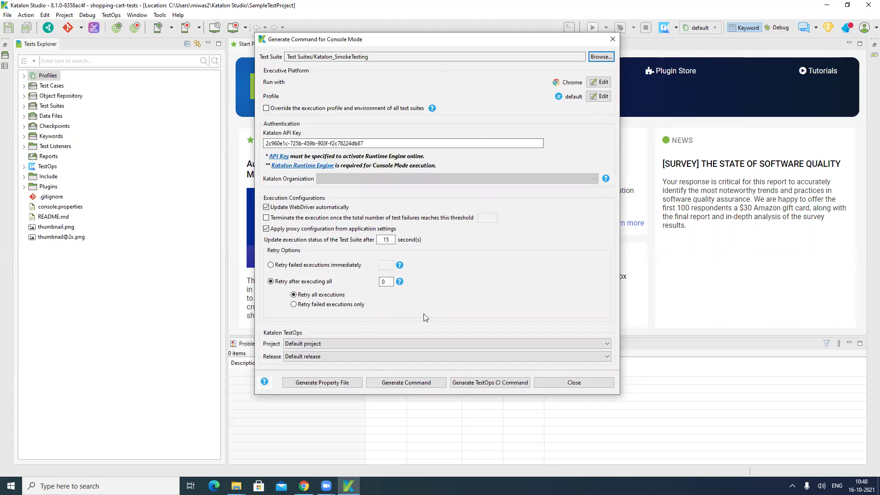
{"action": "left_click", "coordinate": [418, 388]}
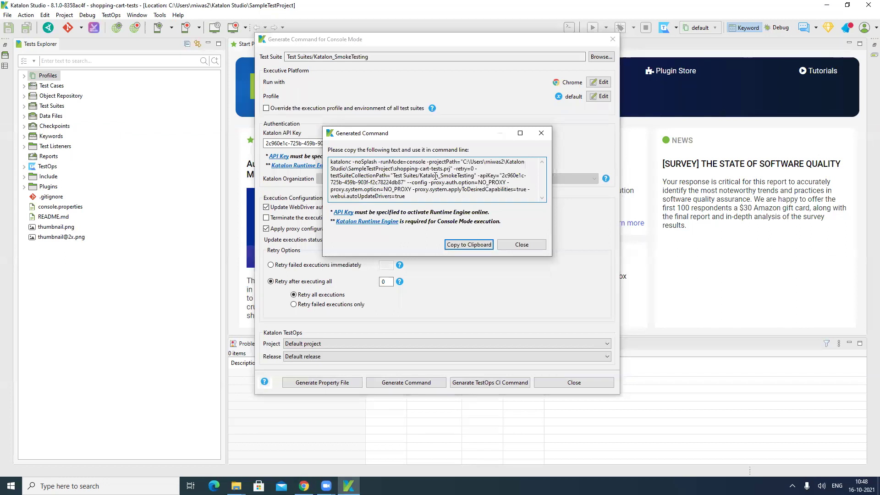
{"action": "left_click", "coordinate": [528, 244]}
- Set the test suite back to Katalon_Login, generate its console command and copy the full text to the clipboard
{"action": "left_click", "coordinate": [601, 56]}
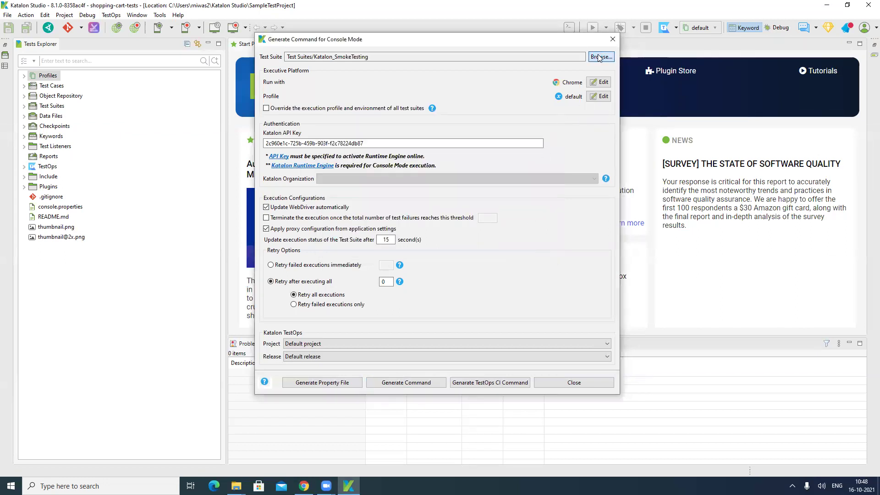
{"action": "left_click", "coordinate": [388, 139]}
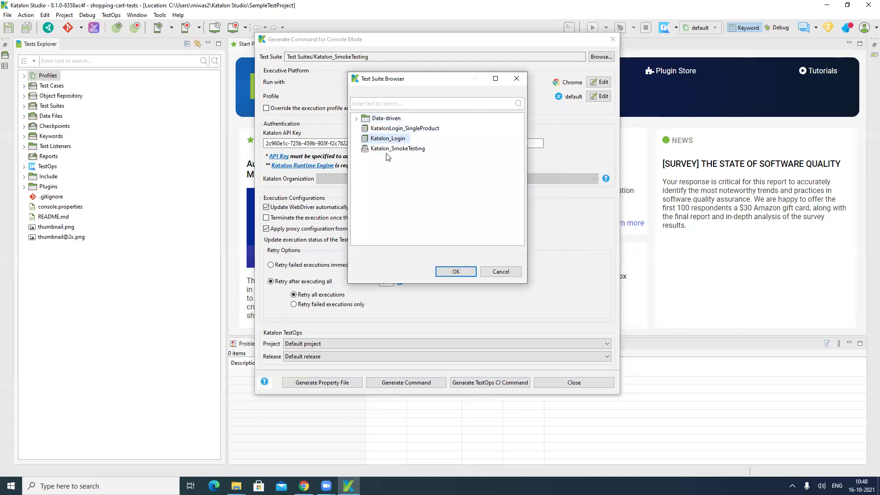
{"action": "left_click", "coordinate": [444, 274]}
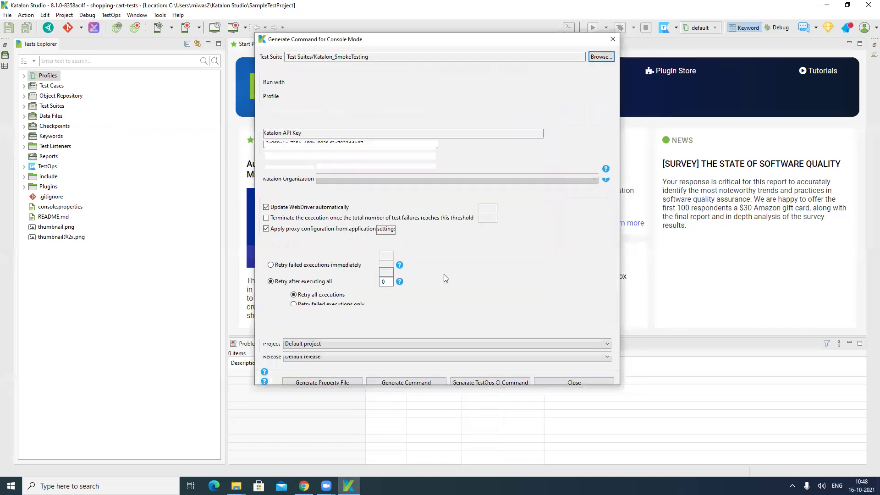
{"action": "left_click", "coordinate": [397, 373]}
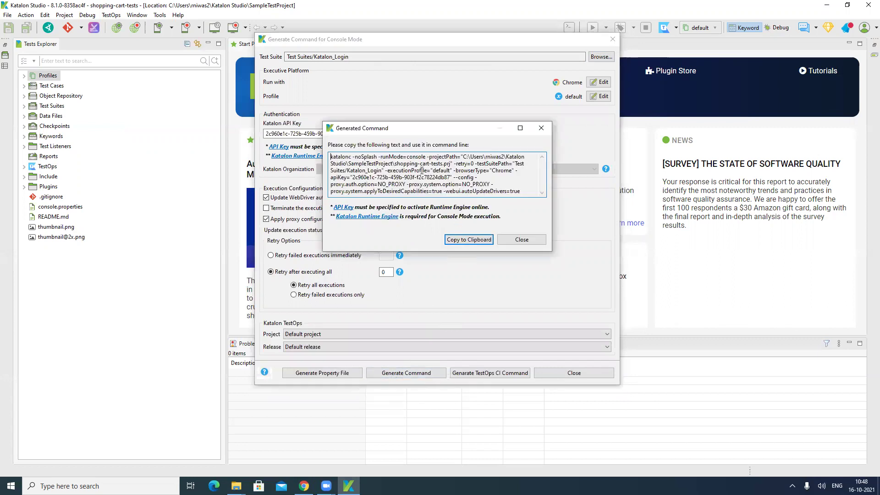
{"action": "left_click_drag", "start_coordinate": [520, 191], "coordinate": [332, 154]}
{"action": "left_click", "coordinate": [468, 240]}
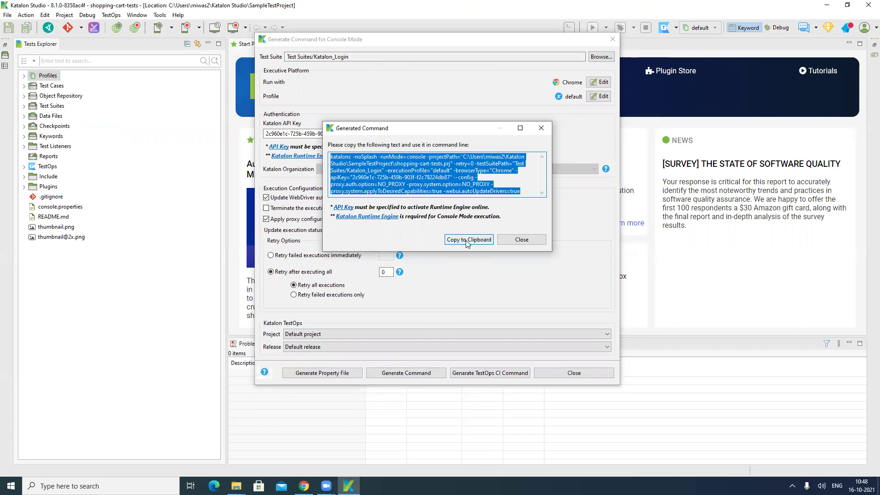
- Close the generated command and console-mode dialogs, and exit Katalon Studio with automatic session restore kept on
{"action": "left_click", "coordinate": [522, 240]}
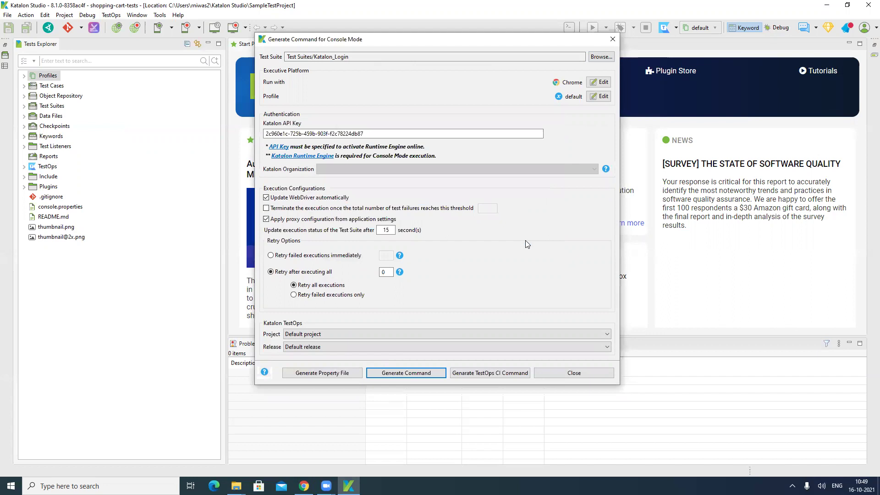
{"action": "left_click", "coordinate": [569, 374]}
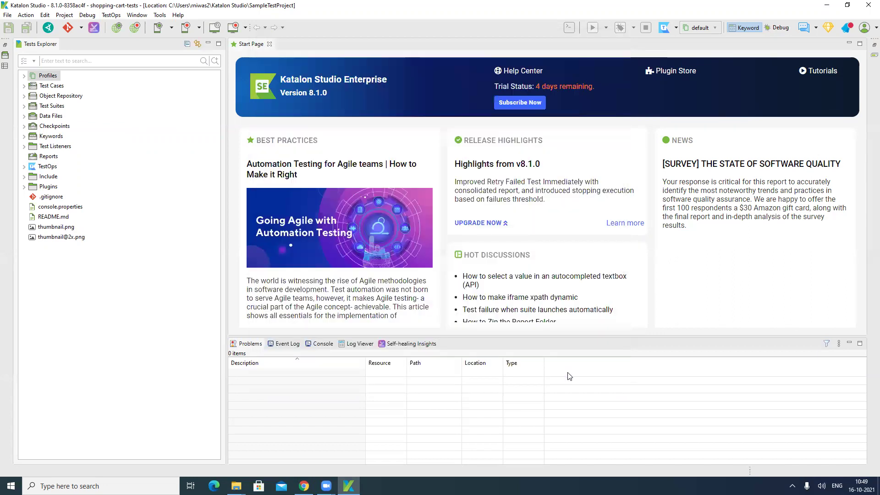
{"action": "left_click", "coordinate": [867, 7]}
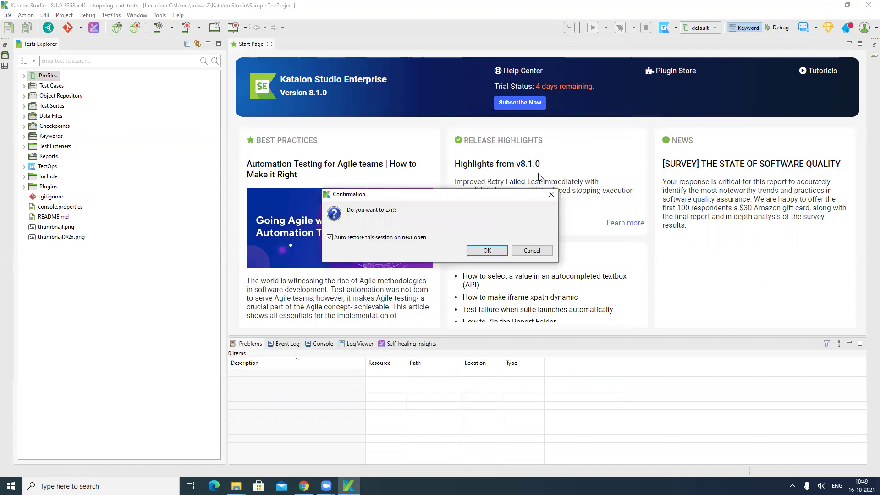
{"action": "left_click", "coordinate": [487, 250]}
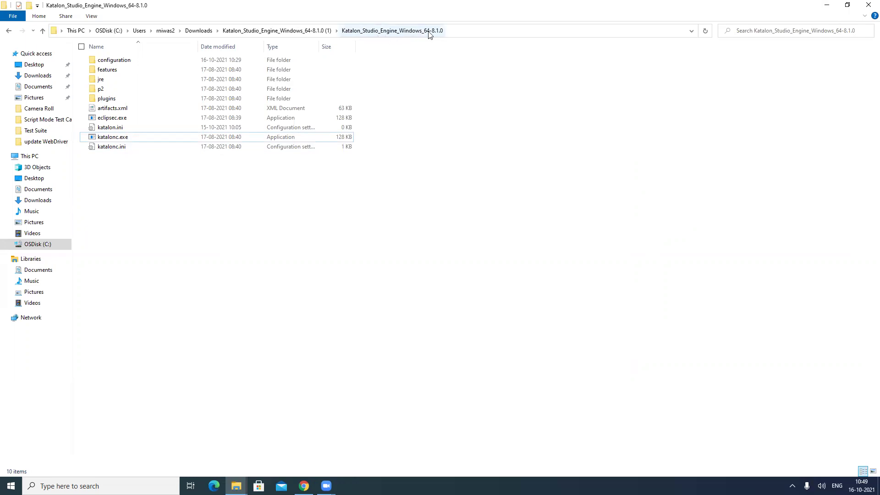
- Open a command prompt in the Katalon_Studio_Engine_Windows_64-8.1.0 folder and run the copied katalonc command for Katalon_Login, including its API key
{"action": "left_click", "coordinate": [464, 32]}
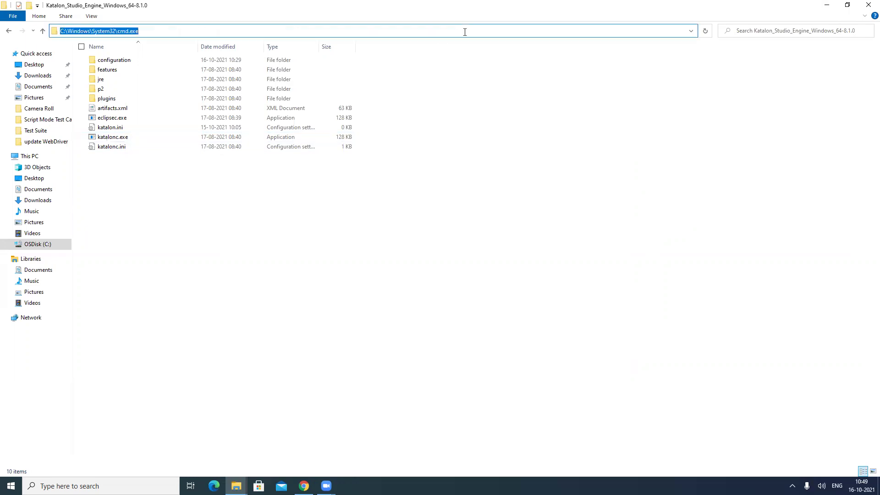
{"action": "type", "text": "cmd"}
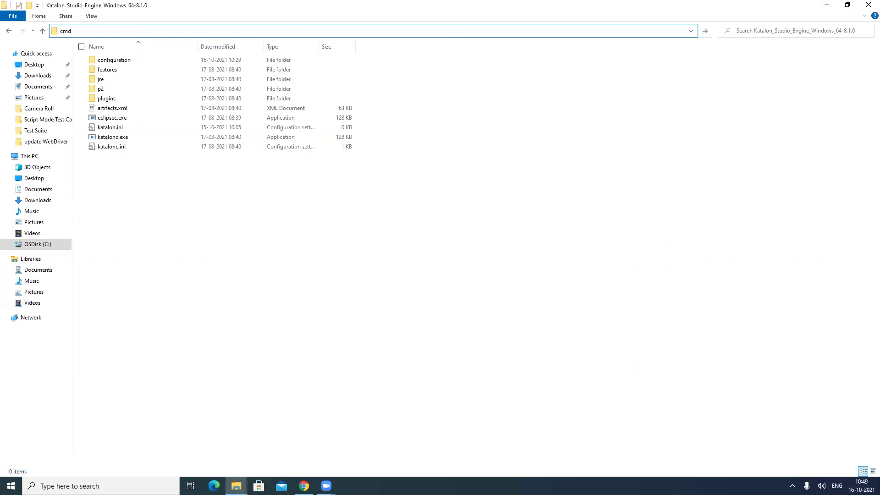
{"action": "key", "text": "Return"}
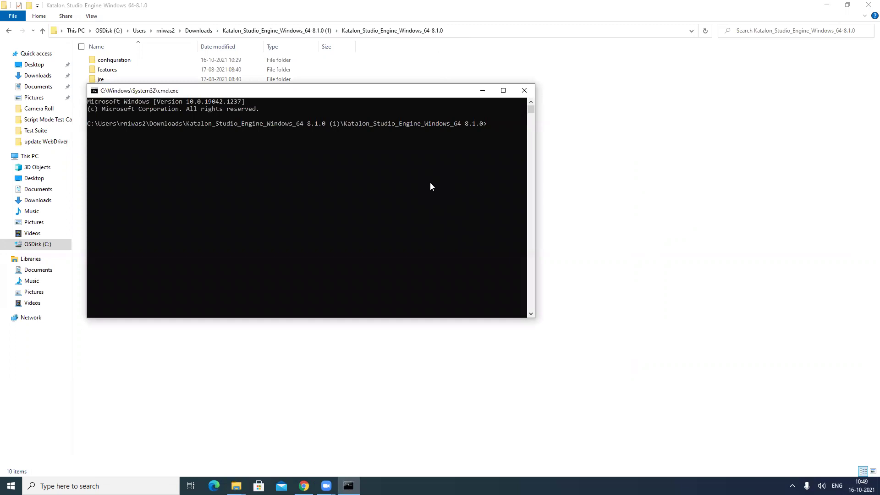
{"action": "key", "text": "ctrl+v"}
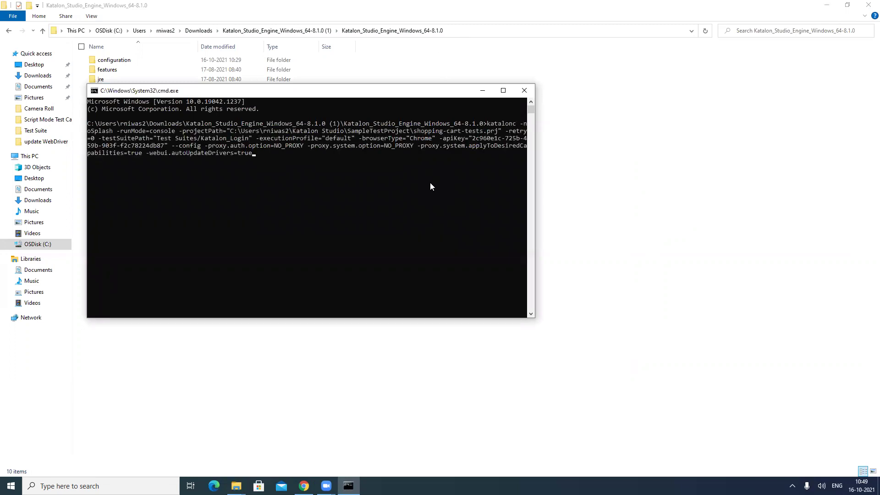
{"action": "key", "text": "Return"}
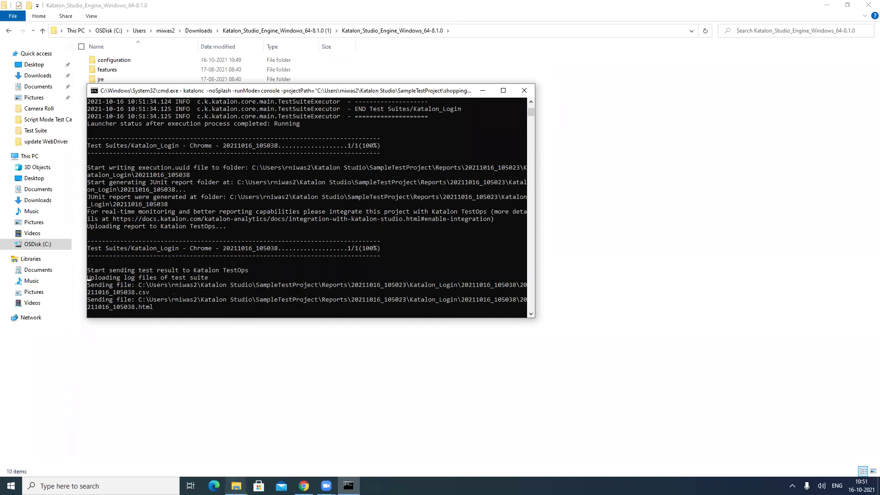
- Relaunch Katalon Studio from katalon.exe in the Katalon_Studio_Windows_64-8.1.0 folder, and close the command prompt after reviewing the run output
{"action": "mouse_move", "coordinate": [236, 486]}
{"action": "left_click", "coordinate": [186, 436]}
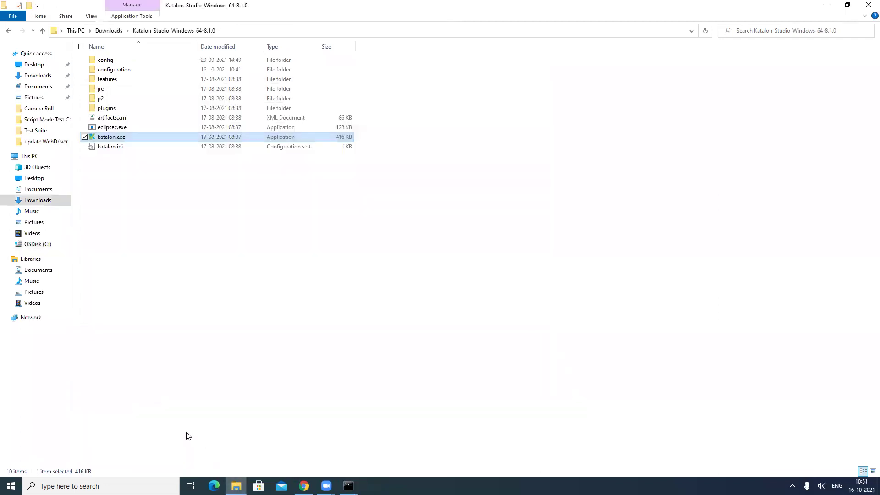
{"action": "double_click", "coordinate": [212, 136]}
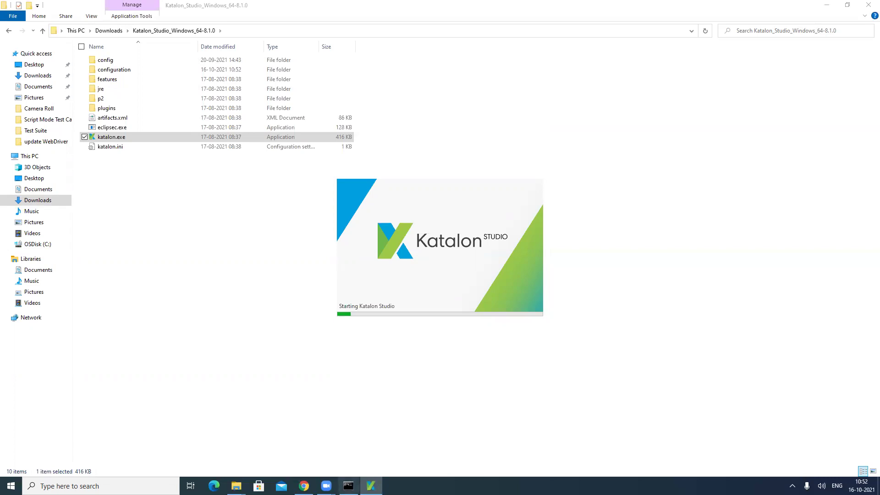
{"action": "left_click", "coordinate": [349, 486]}
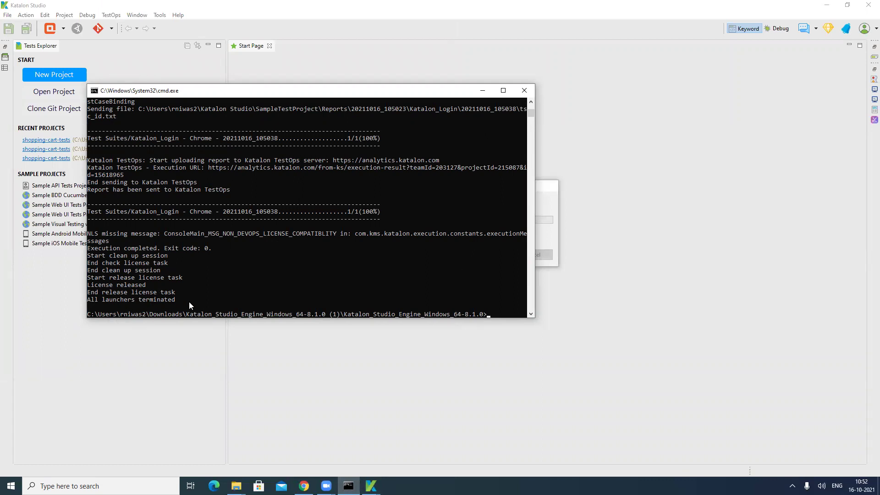
{"action": "left_click", "coordinate": [524, 91]}
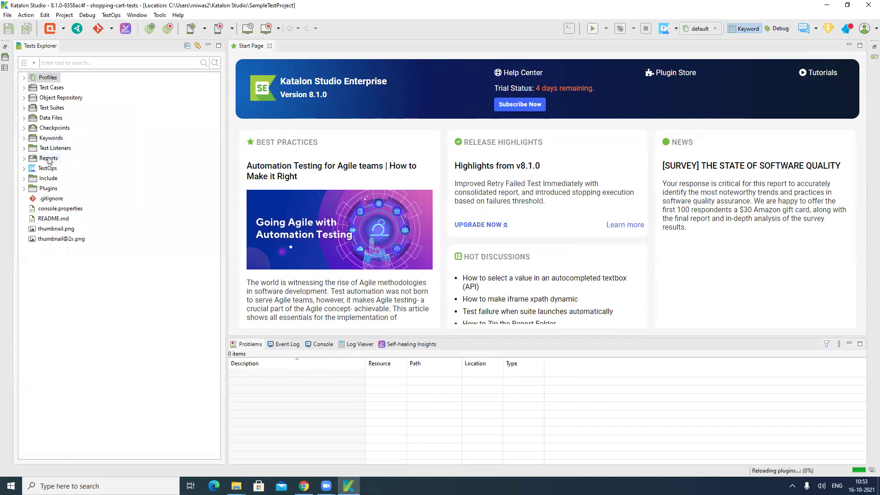
- Expand the project's Reports folder and its 20211016_105023 run folder in the Tests Explorer
{"action": "double_click", "coordinate": [48, 158]}
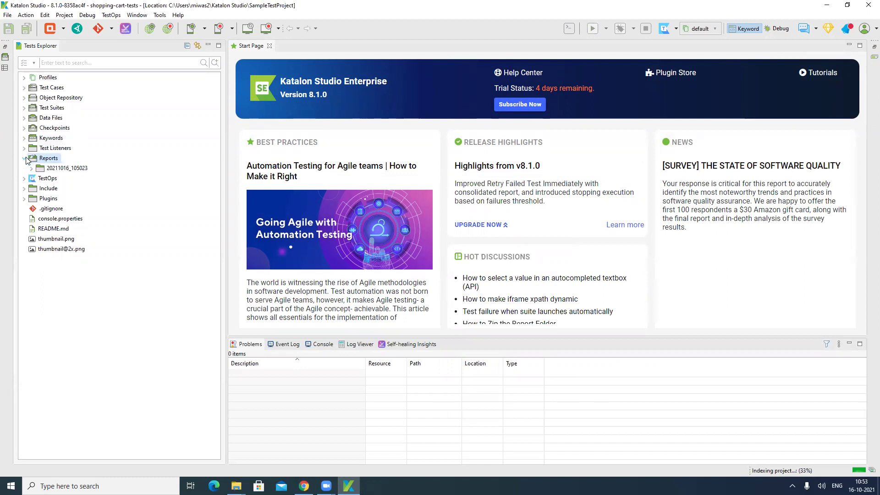
{"action": "left_click", "coordinate": [50, 169]}
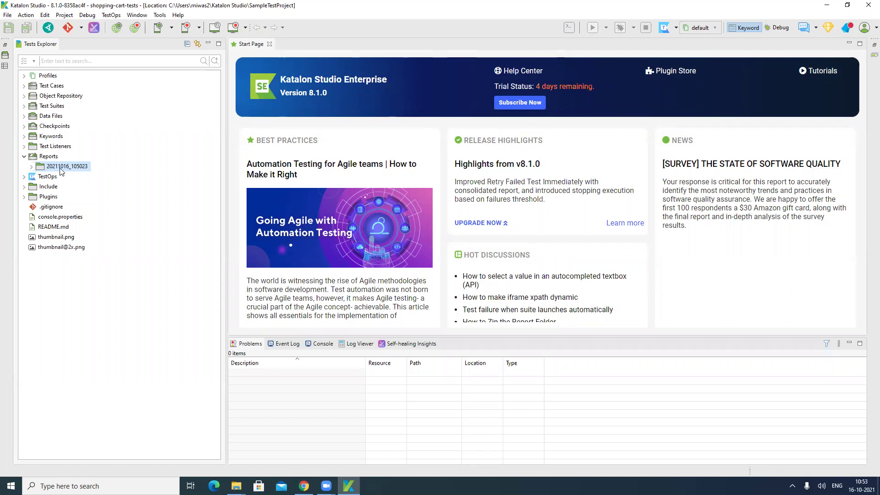
{"action": "double_click", "coordinate": [62, 169]}
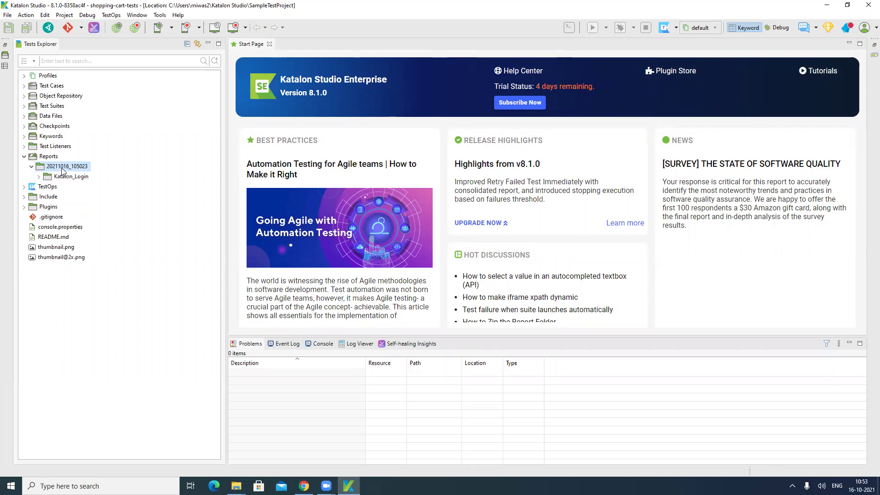